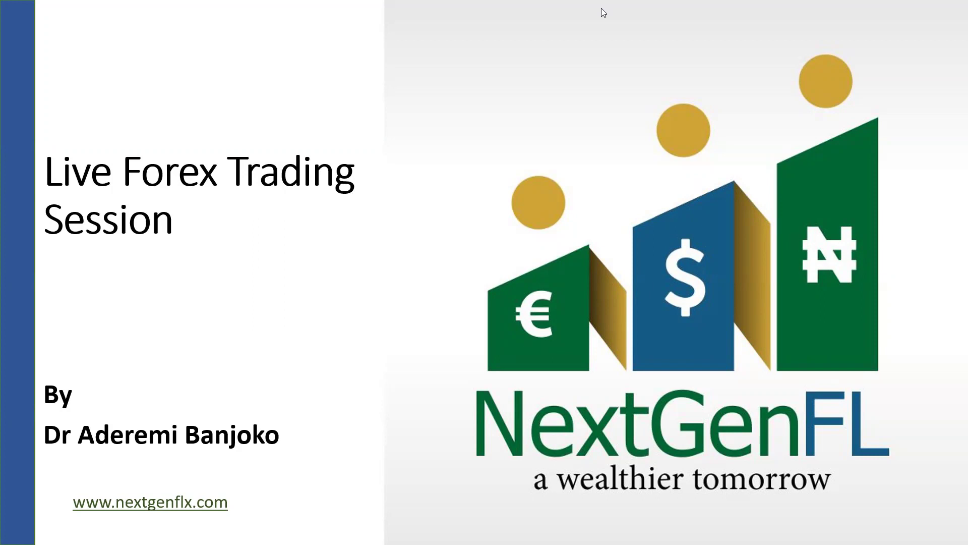
# Step: Leave the 'Live Forex Trading Session' slideshow to reveal the DailyFX Economic Calendar
pyautogui.hotkey('alt', 'Tab')
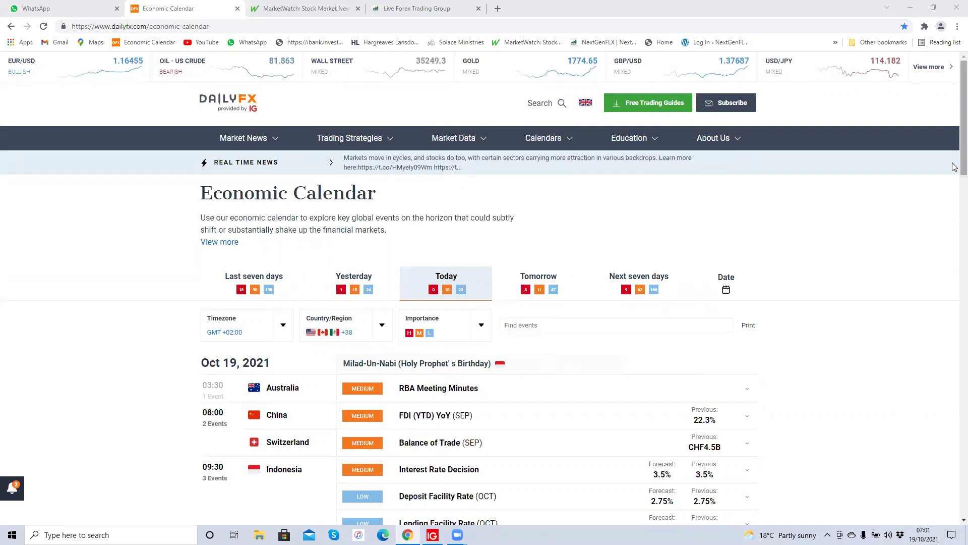
# Step: Scroll down through today's Oct 19 economic events
pyautogui.scroll(-2, 955, 201)
pyautogui.scroll(-3, 955, 184)
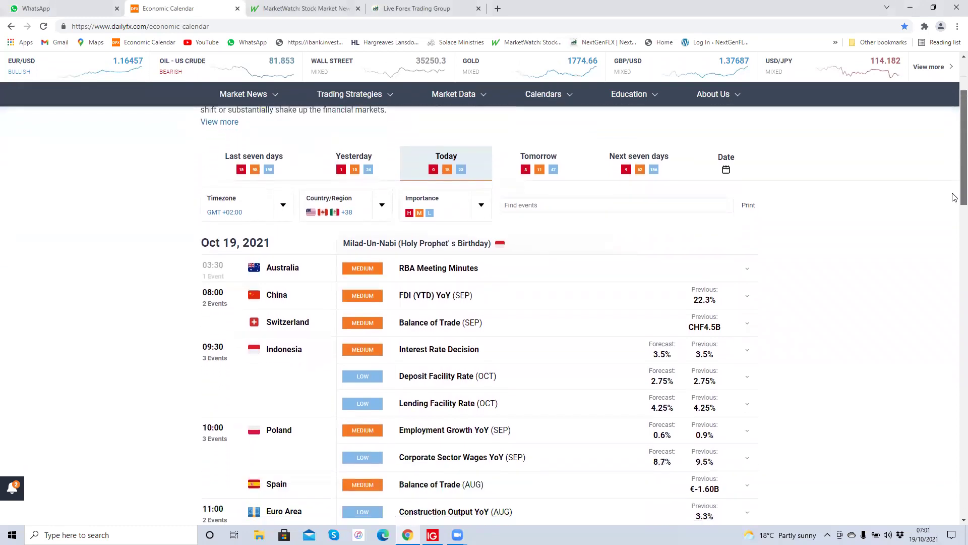
pyautogui.scroll(-3, 955, 224)
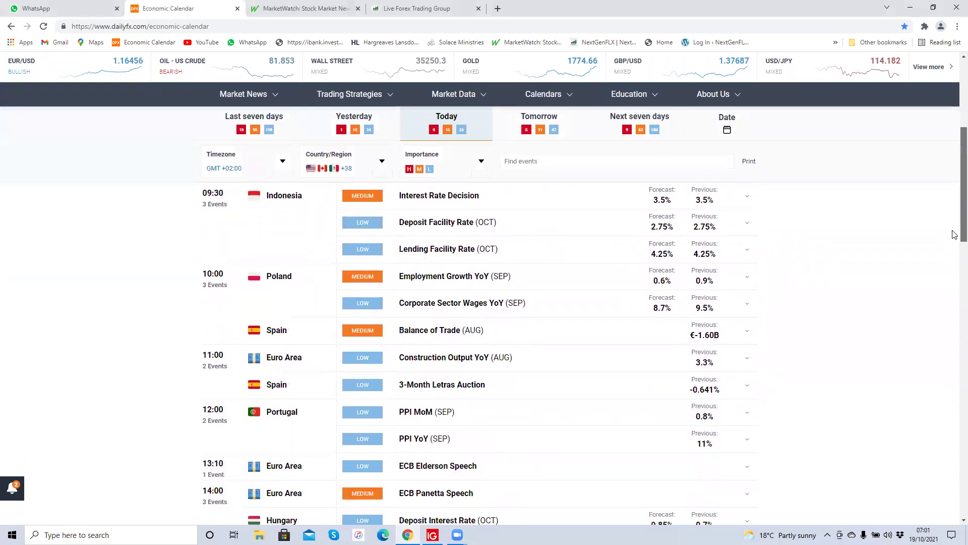
pyautogui.scroll(-2, 955, 273)
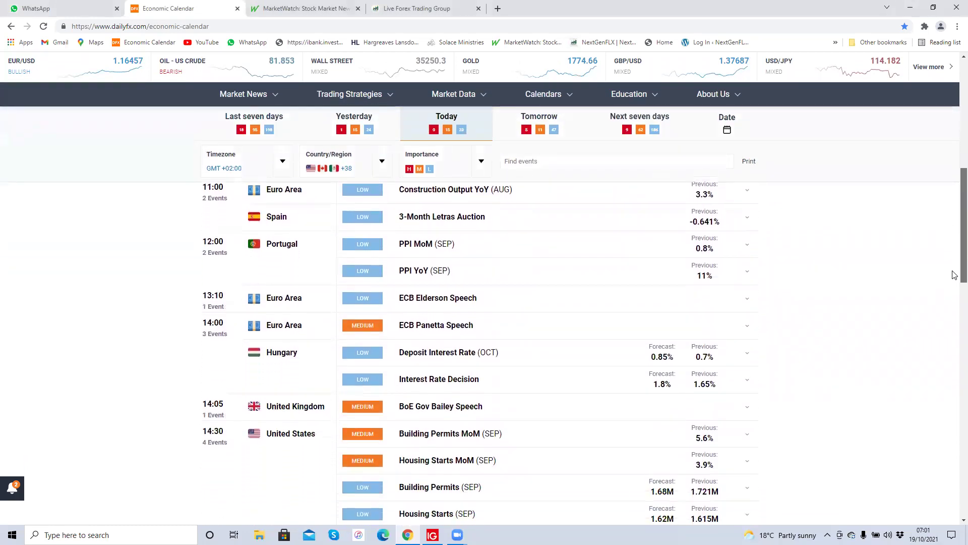
pyautogui.scroll(-2, 955, 293)
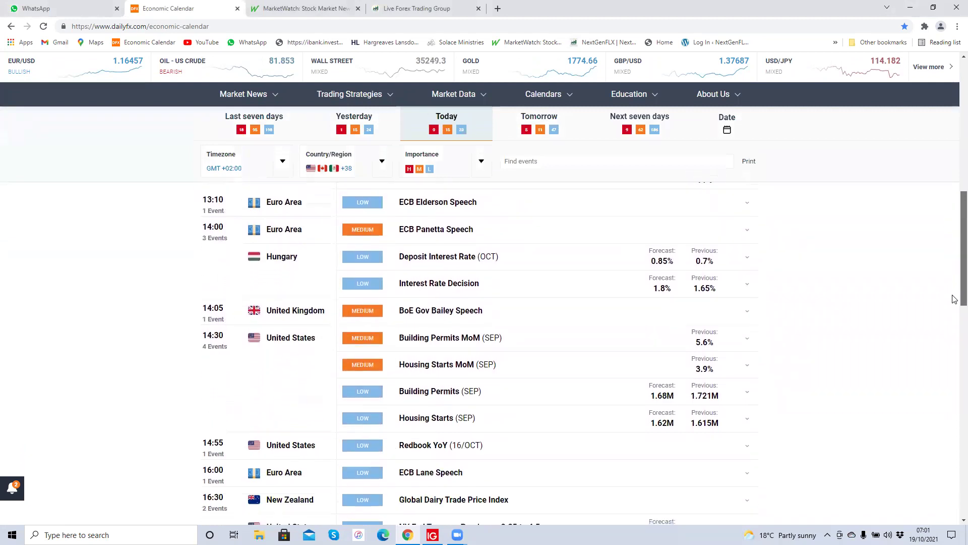
pyautogui.scroll(-3, 955, 319)
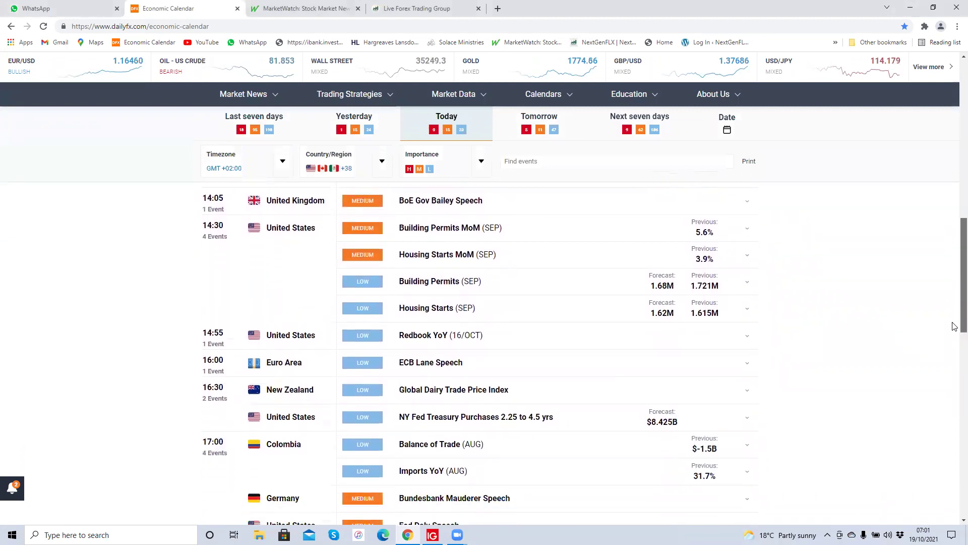
pyautogui.scroll(-3, 954, 353)
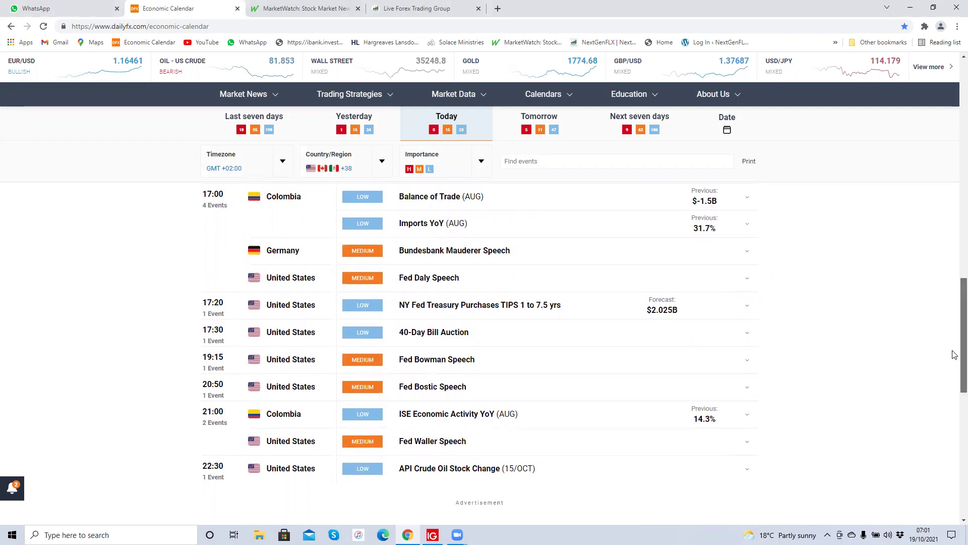
# Step: Return to the top and switch the calendar to Next seven days, starting Oct 20
pyautogui.scroll(1, 954, 364)
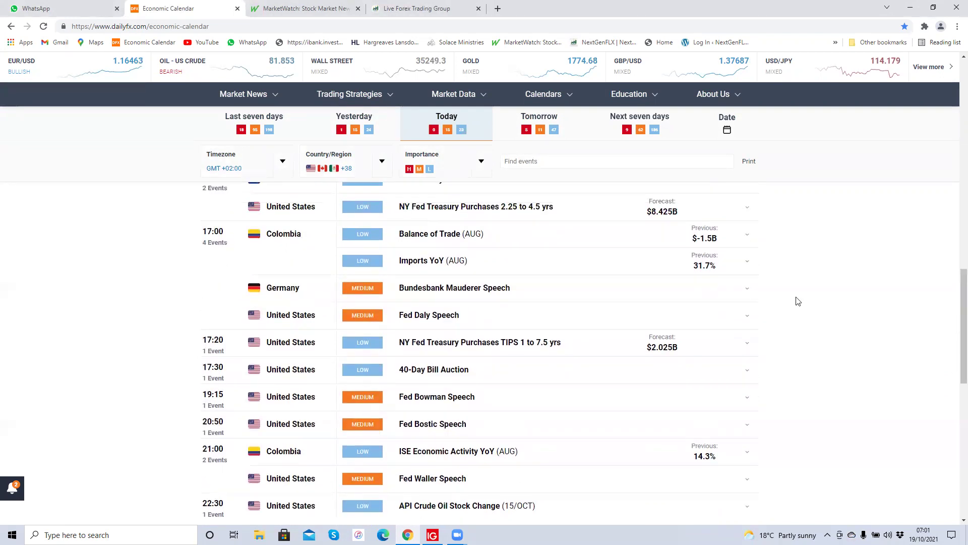
pyautogui.scroll(3, 953, 282)
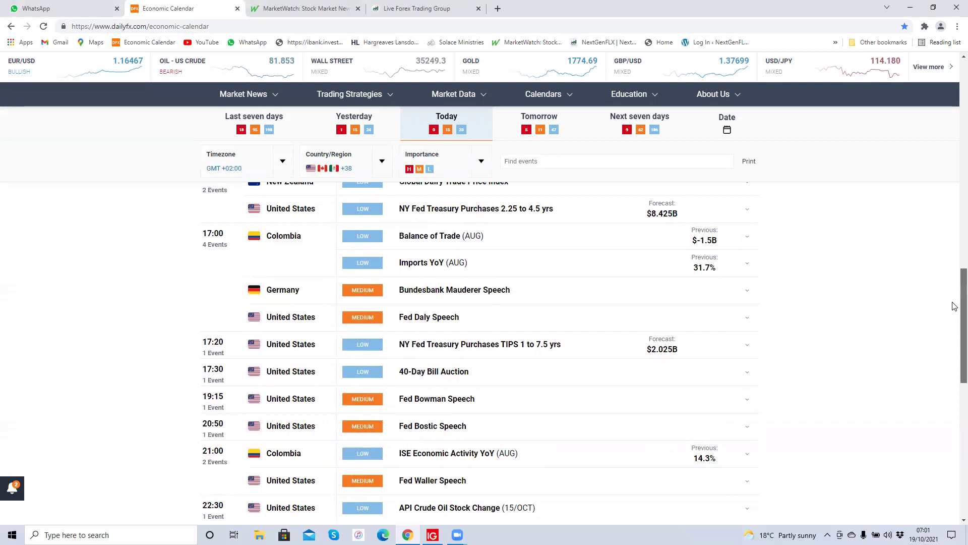
pyautogui.scroll(13, 954, 262)
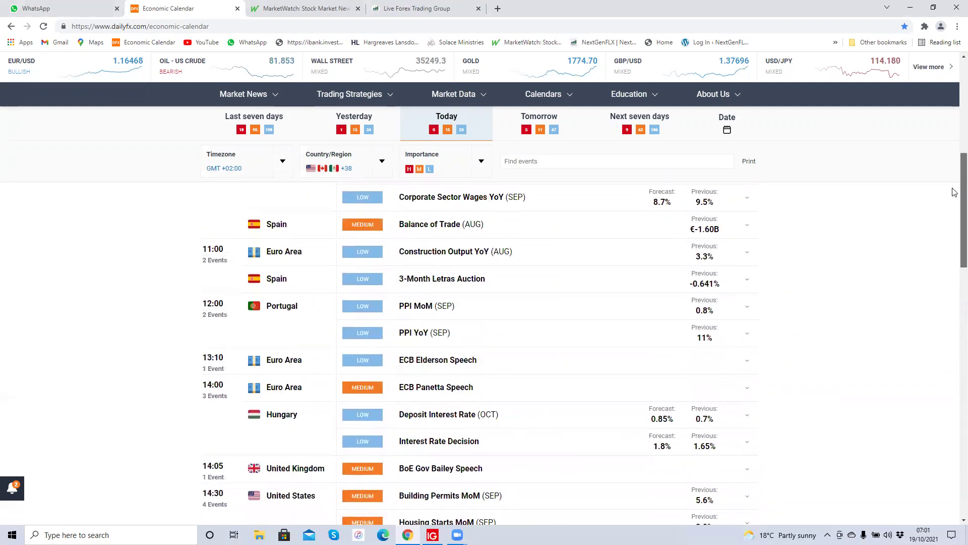
pyautogui.scroll(1, 955, 110)
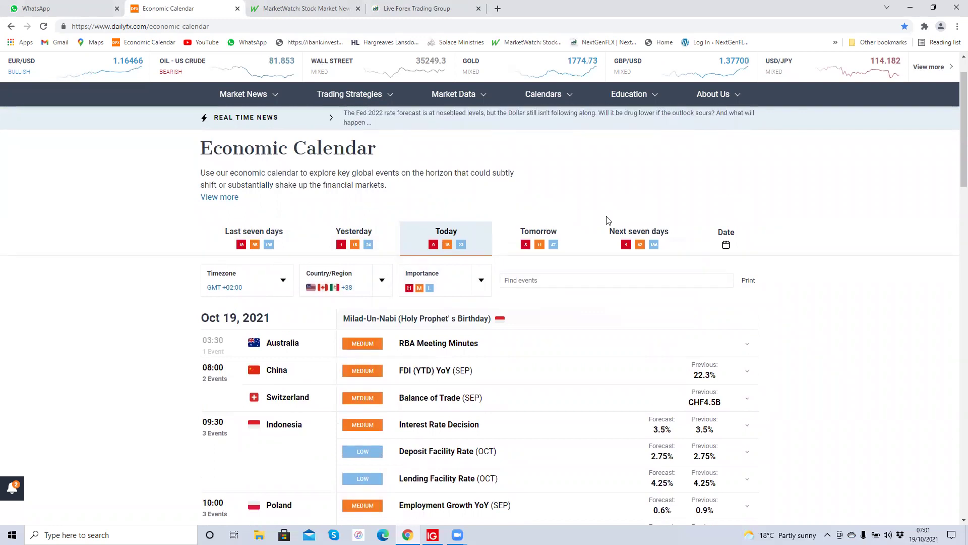
pyautogui.click(640, 236)
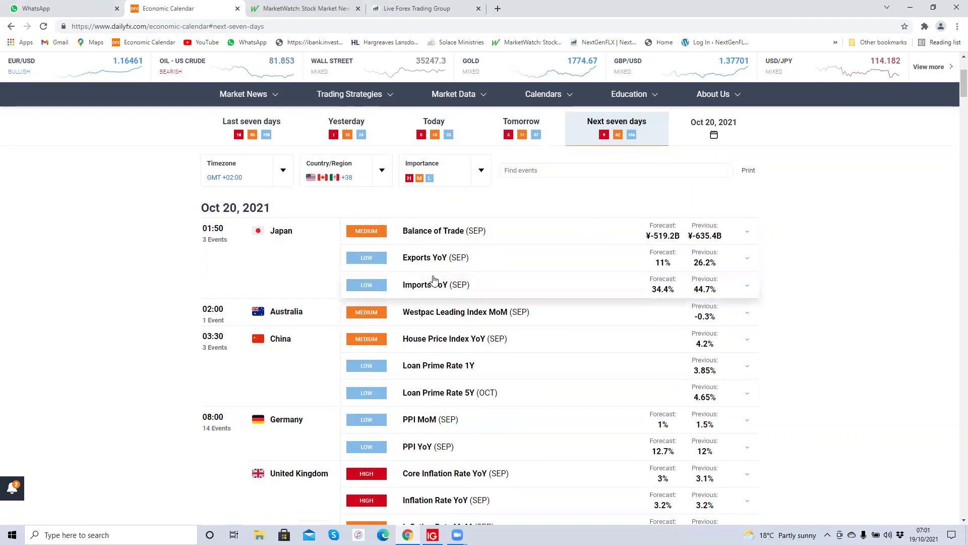
# Step: Scroll the Next seven days events through Oct 22–25, then drag back to the Oct 20 top
pyautogui.scroll(-4, 434, 280)
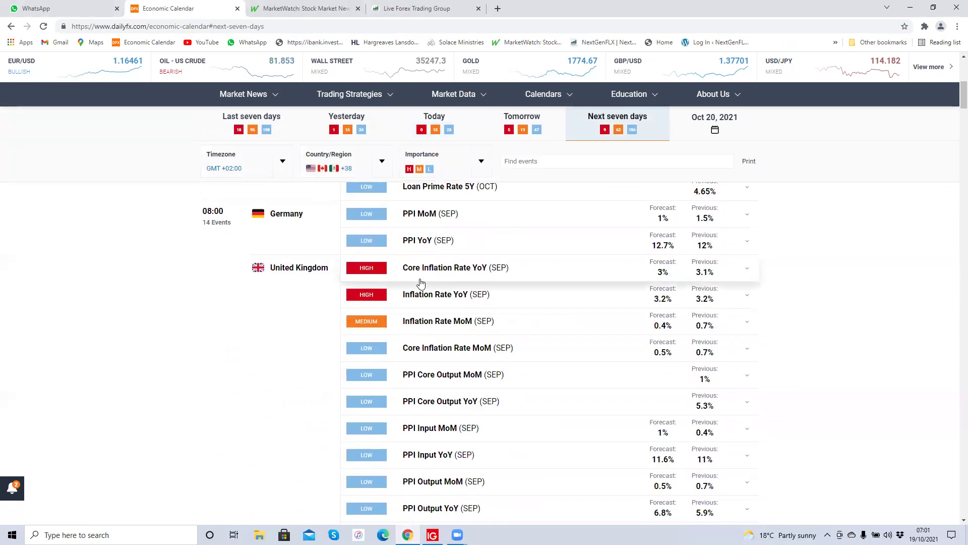
pyautogui.scroll(-6, 421, 285)
pyautogui.scroll(-6, 421, 286)
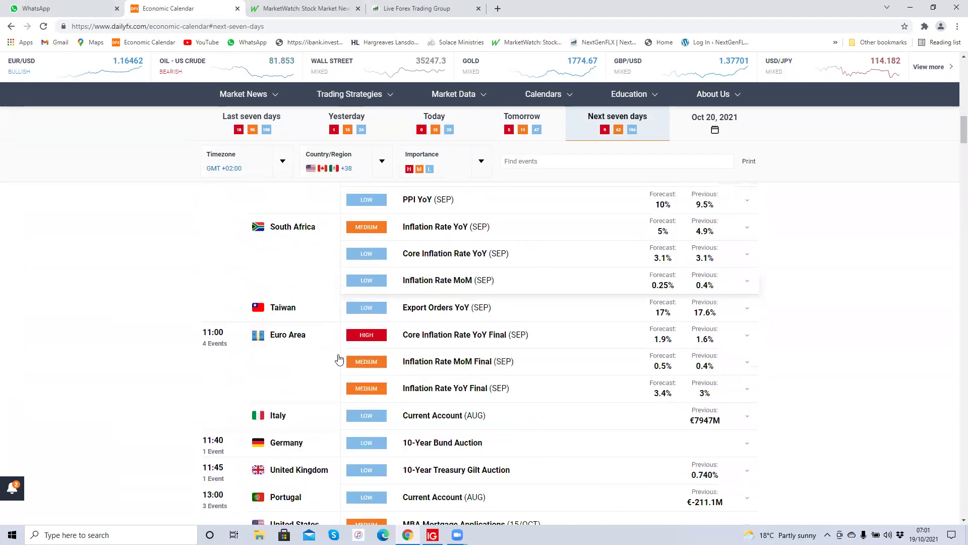
pyautogui.scroll(-4, 422, 342)
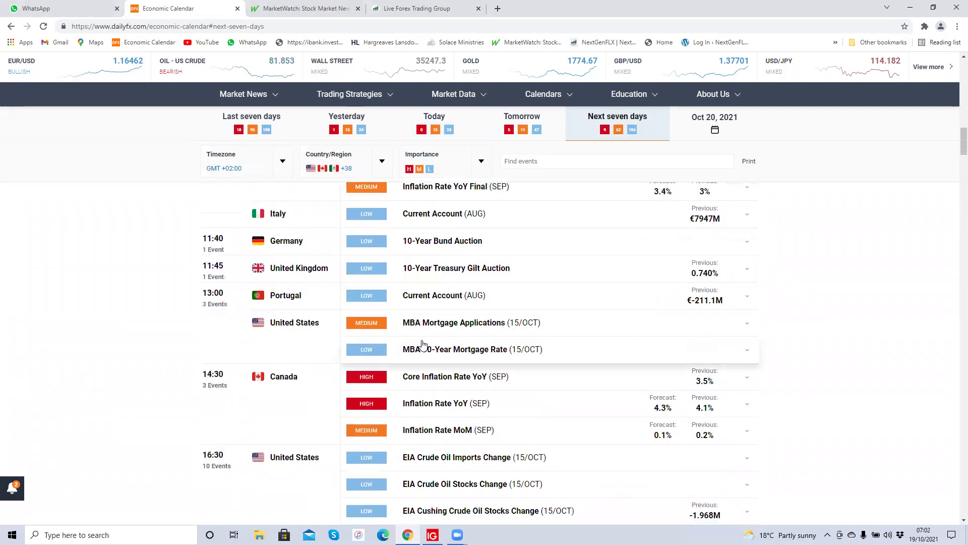
pyautogui.scroll(-8, 432, 398)
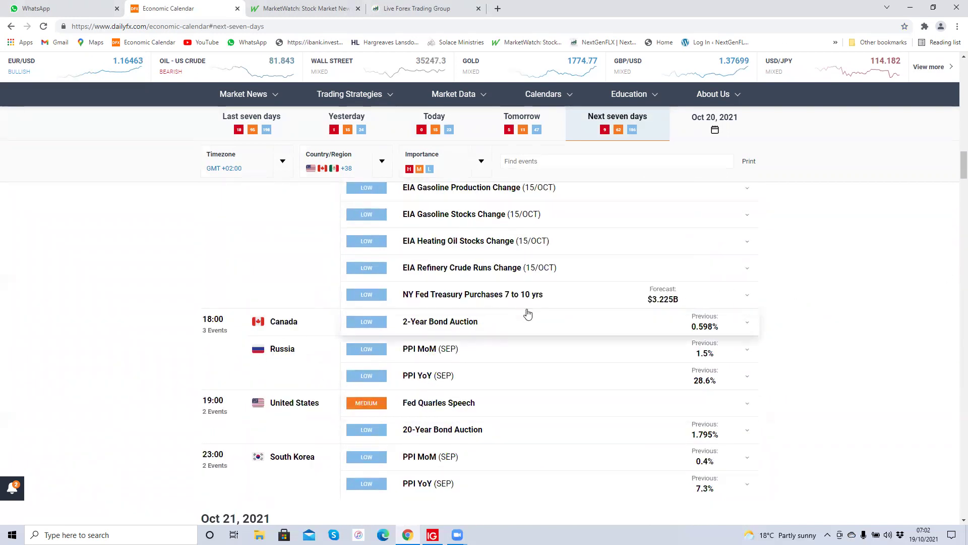
pyautogui.scroll(-4, 528, 314)
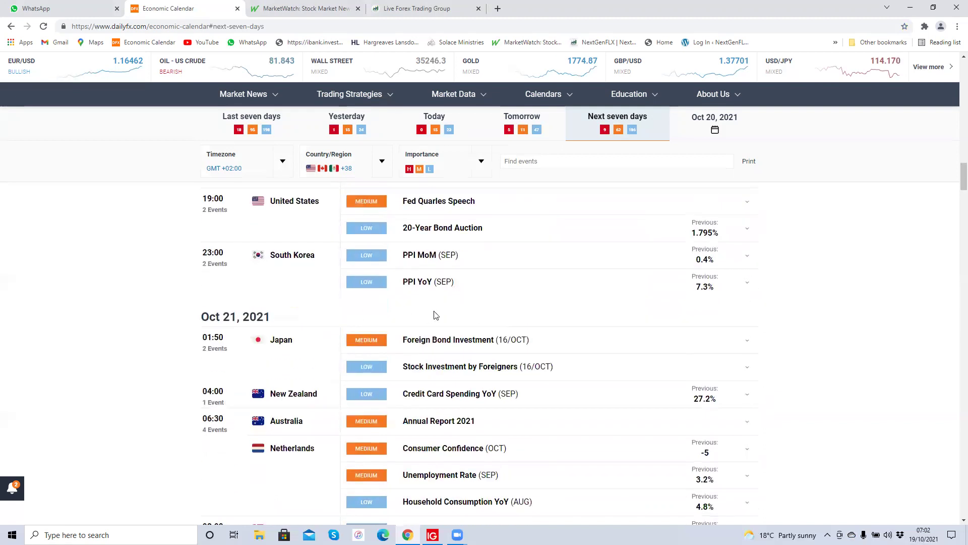
pyautogui.scroll(-19, 423, 315)
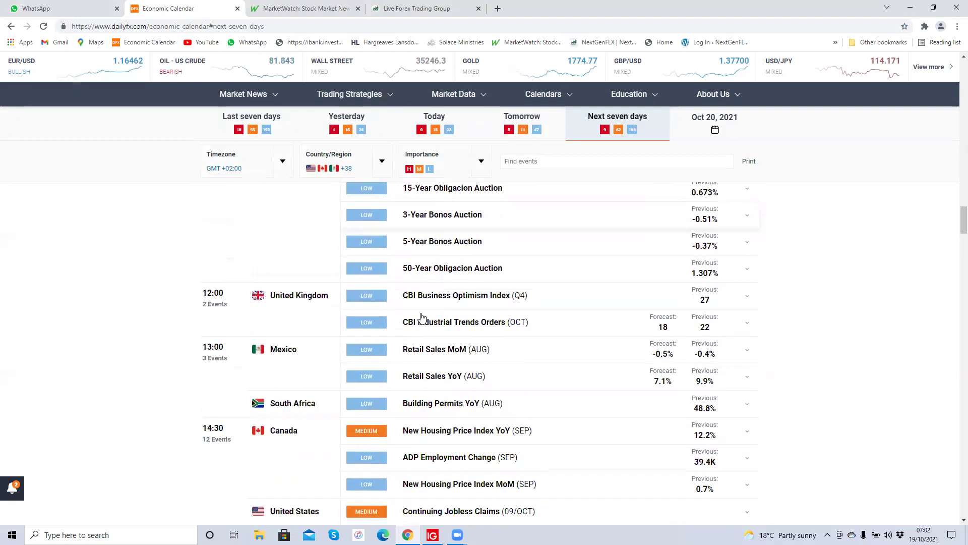
pyautogui.scroll(-14, 422, 316)
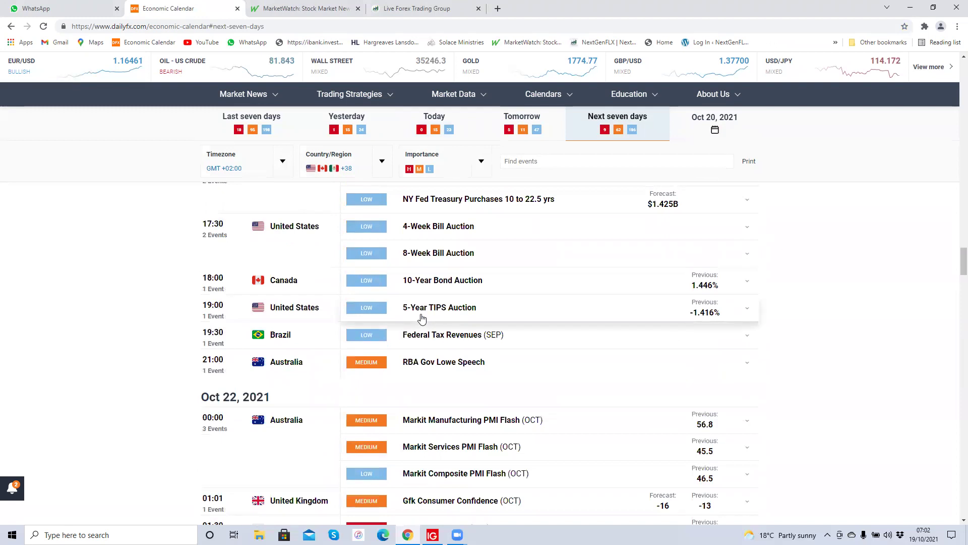
pyautogui.scroll(-3, 422, 317)
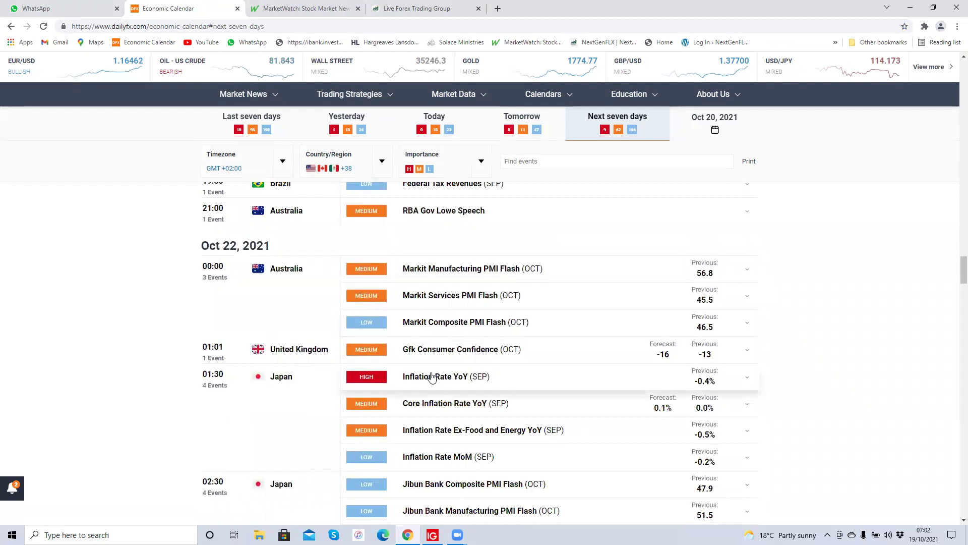
pyautogui.scroll(-18, 433, 376)
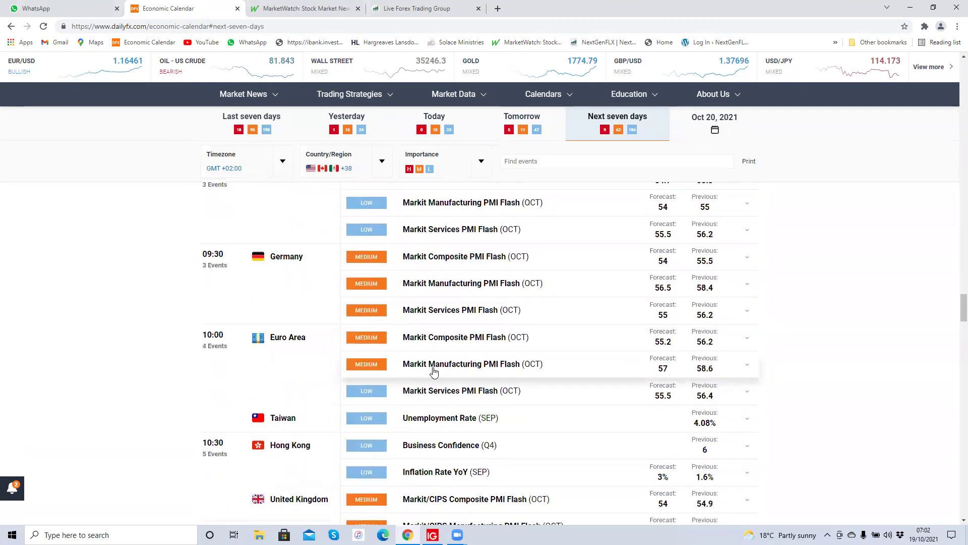
pyautogui.scroll(-12, 434, 372)
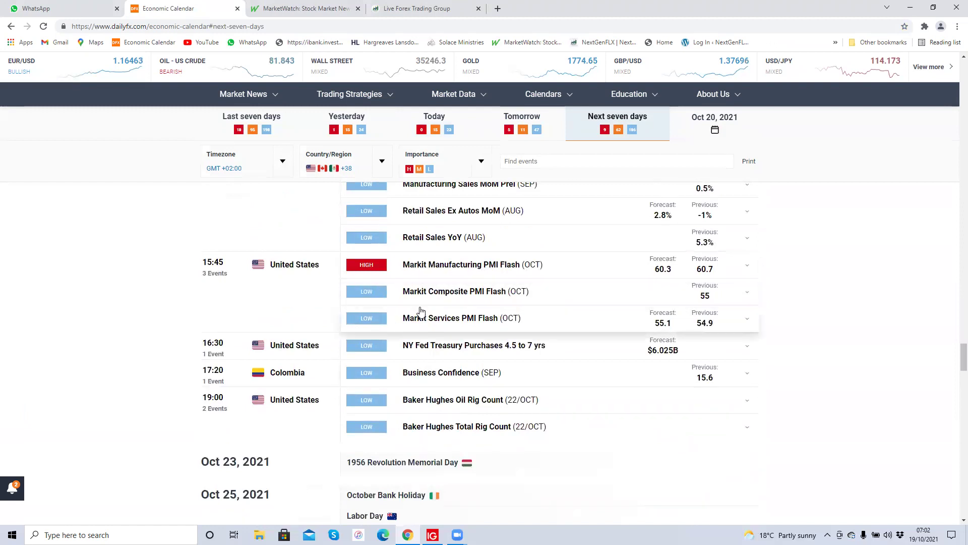
pyautogui.moveTo(964, 359); pyautogui.dragTo(963, 75)
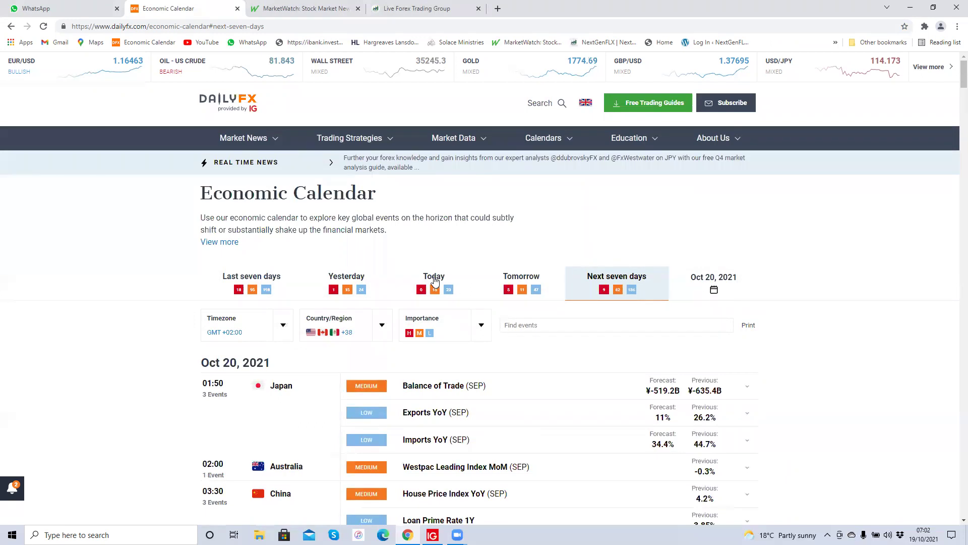
# Step: Select the calendar's Today view, then switch to the MarketWatch homepage tab
pyautogui.click(434, 281)
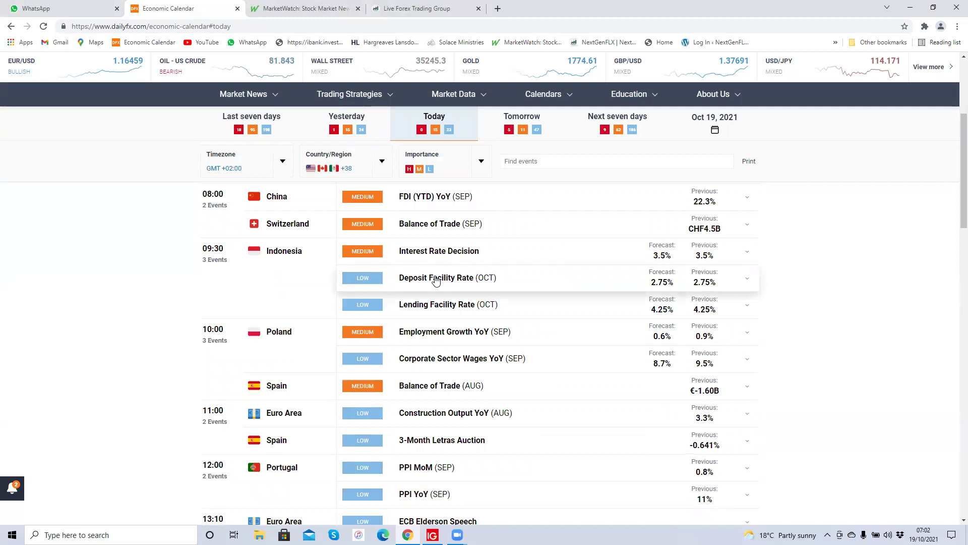
pyautogui.click(281, 9)
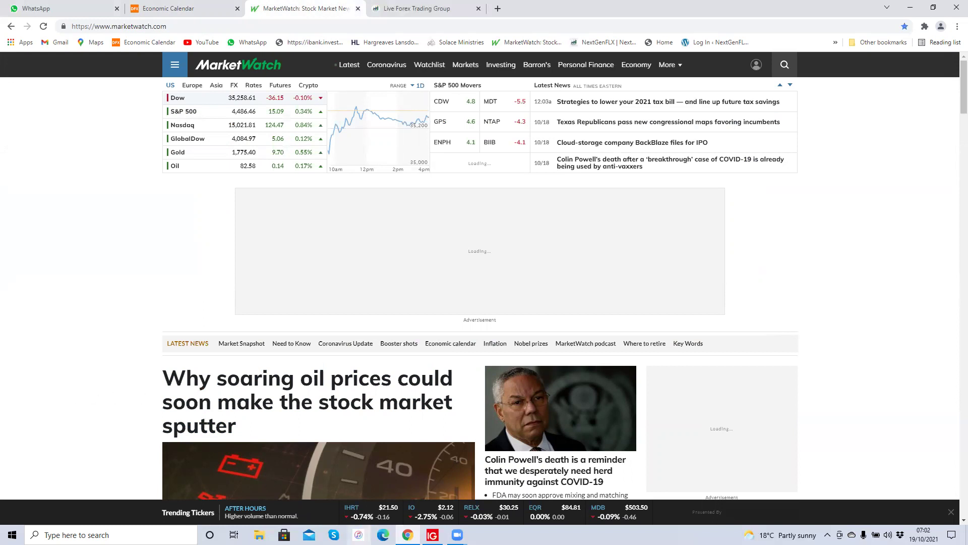
# Step: Bring up MetaTrader 4, view EURUSD on D1, then return it to M5
pyautogui.click(432, 534)
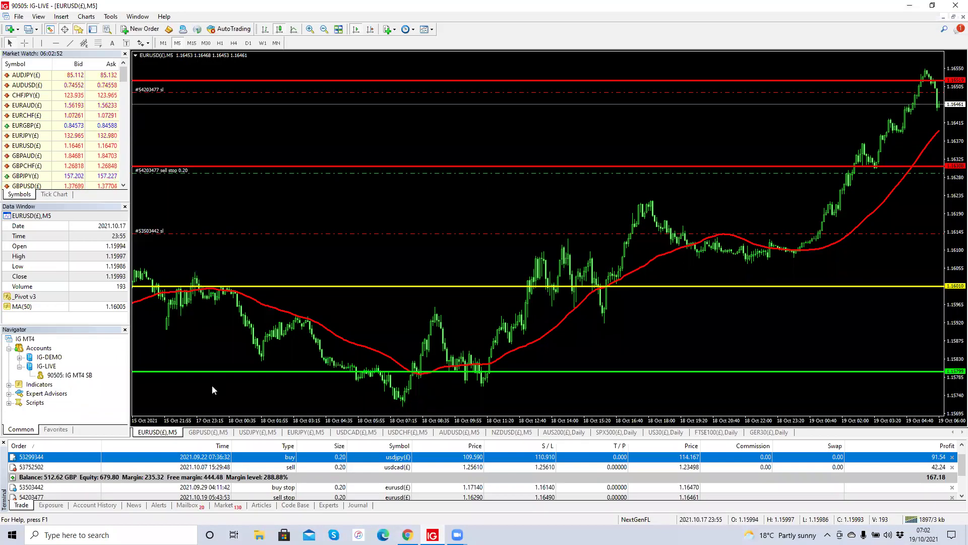
pyautogui.click(248, 43)
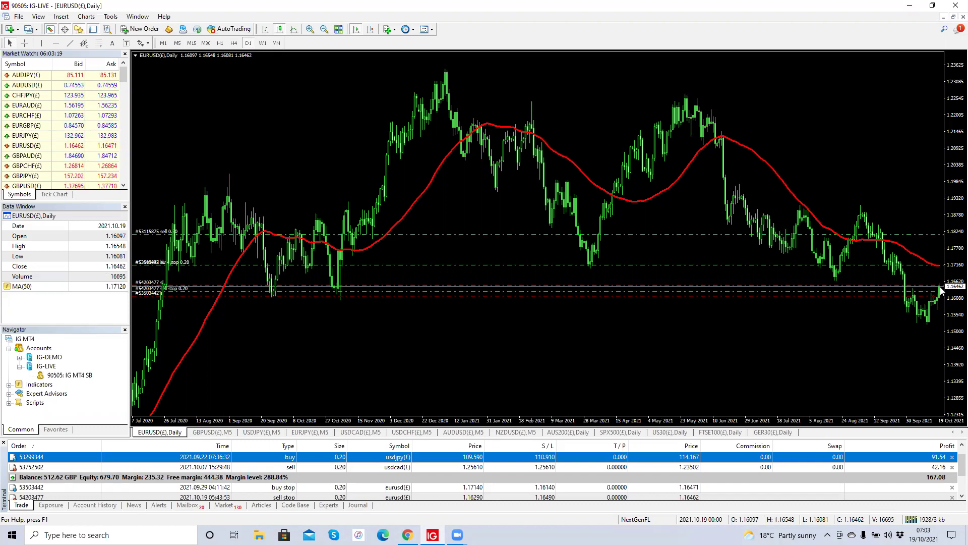
pyautogui.click(177, 43)
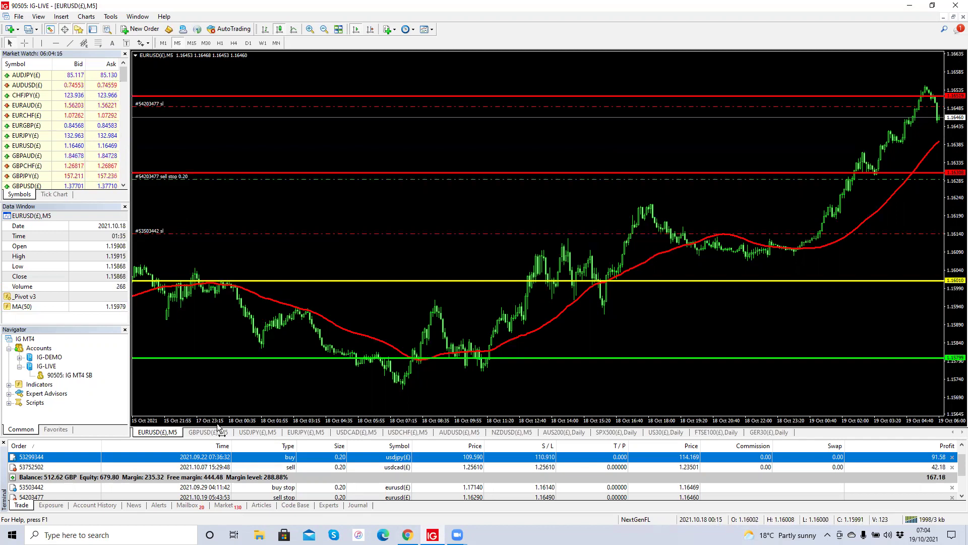
# Step: Switch to USDCAD, check D1, return to M5, and rescale the price axis around the pivots
pyautogui.click(362, 434)
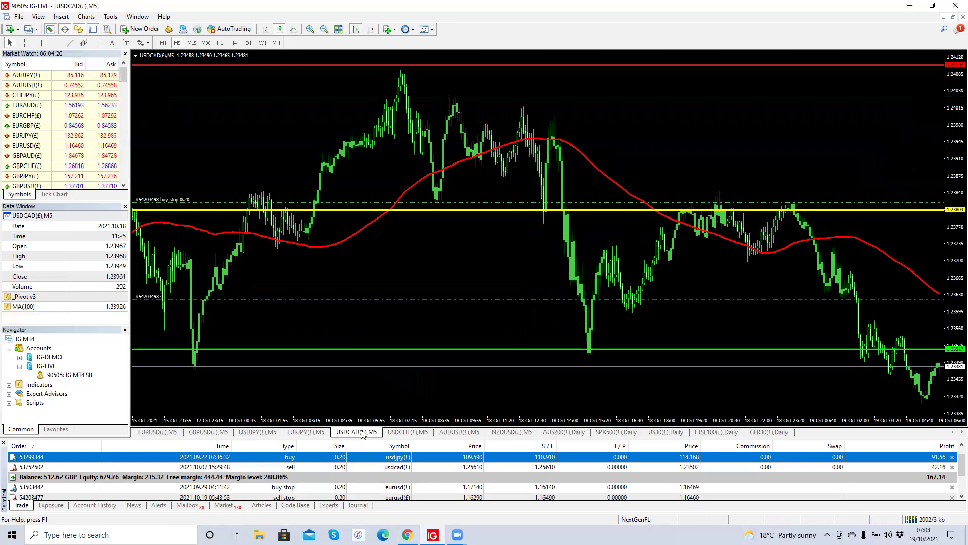
pyautogui.click(249, 44)
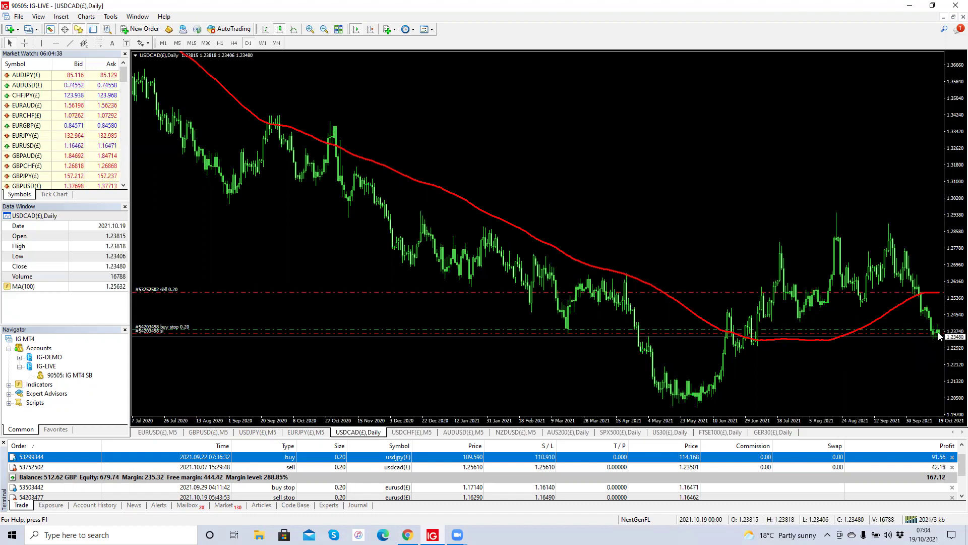
pyautogui.click(177, 43)
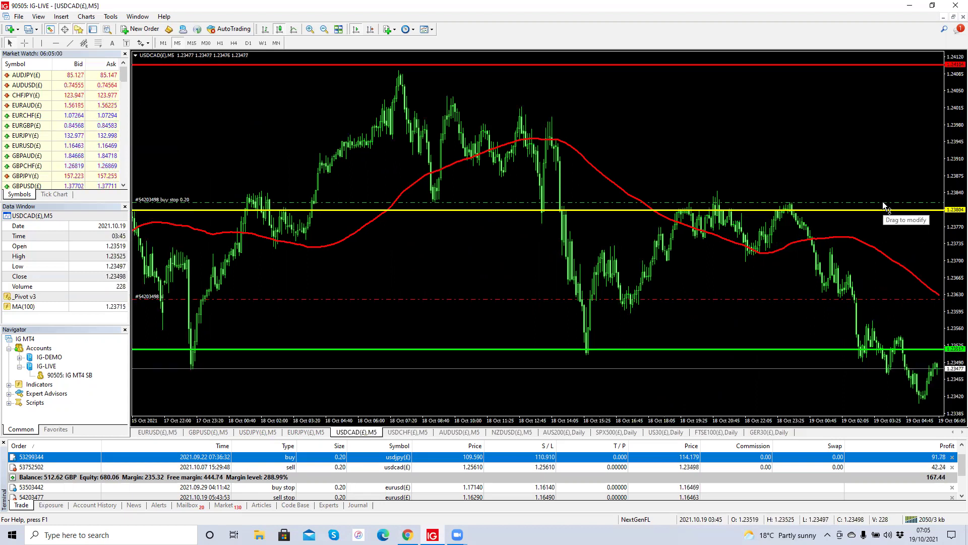
pyautogui.moveTo(954, 250); pyautogui.dragTo(953, 391)
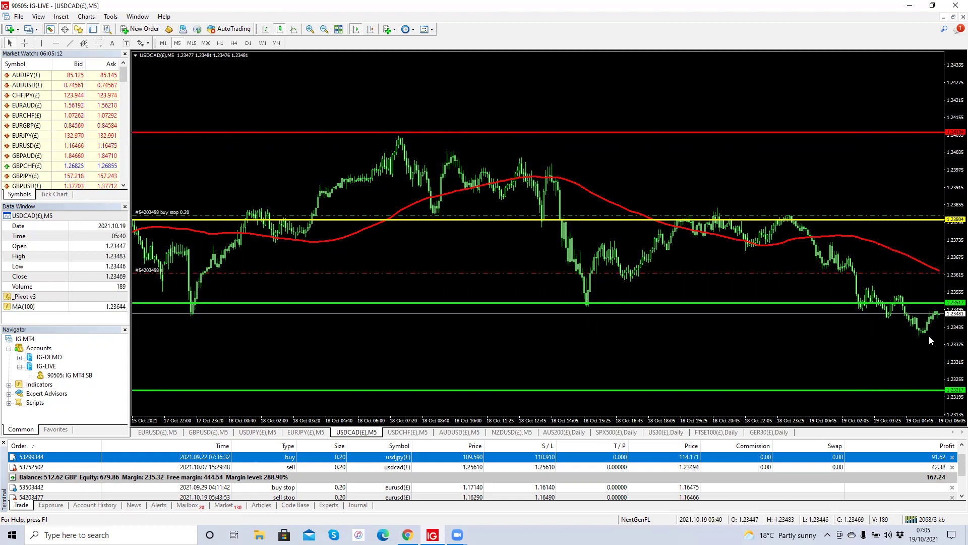
pyautogui.moveTo(956, 348); pyautogui.dragTo(953, 304)
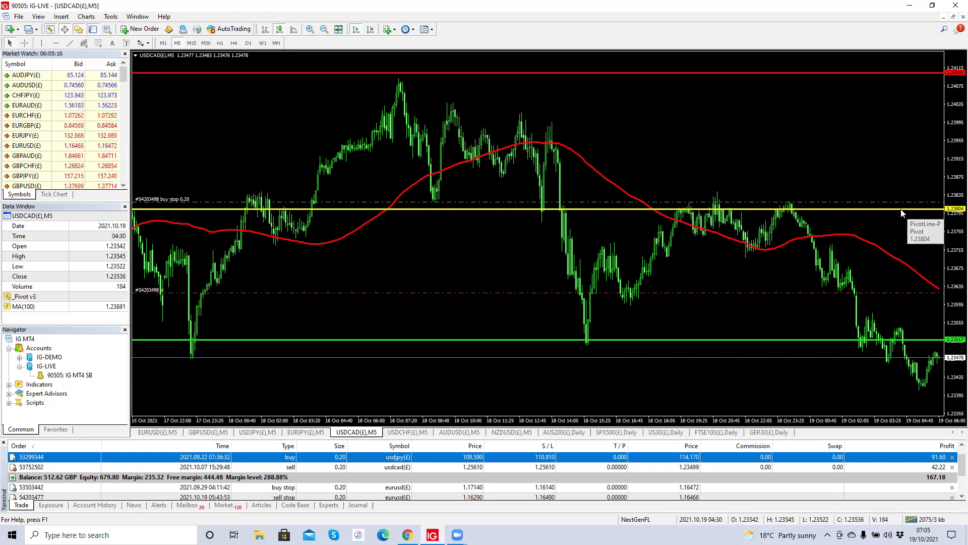